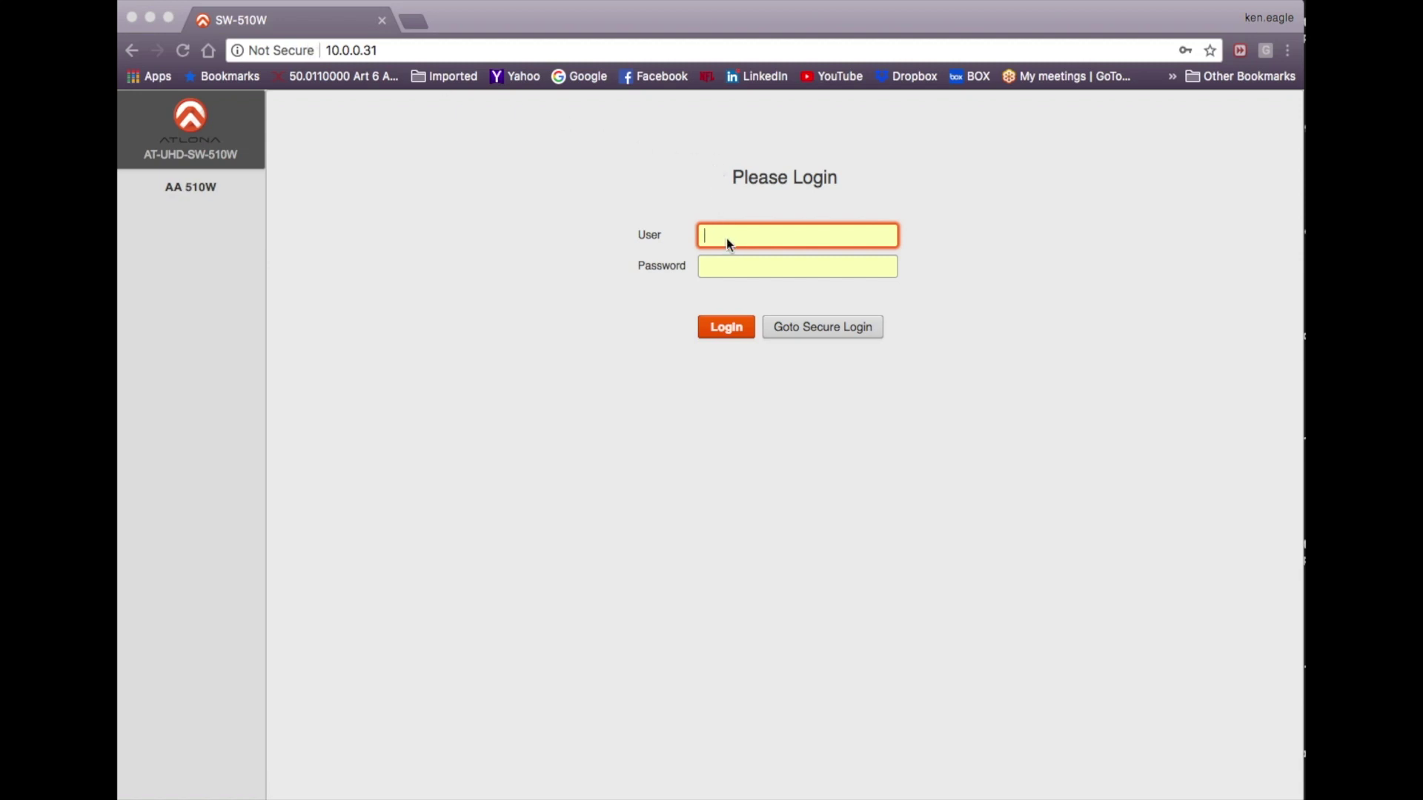
text(a)
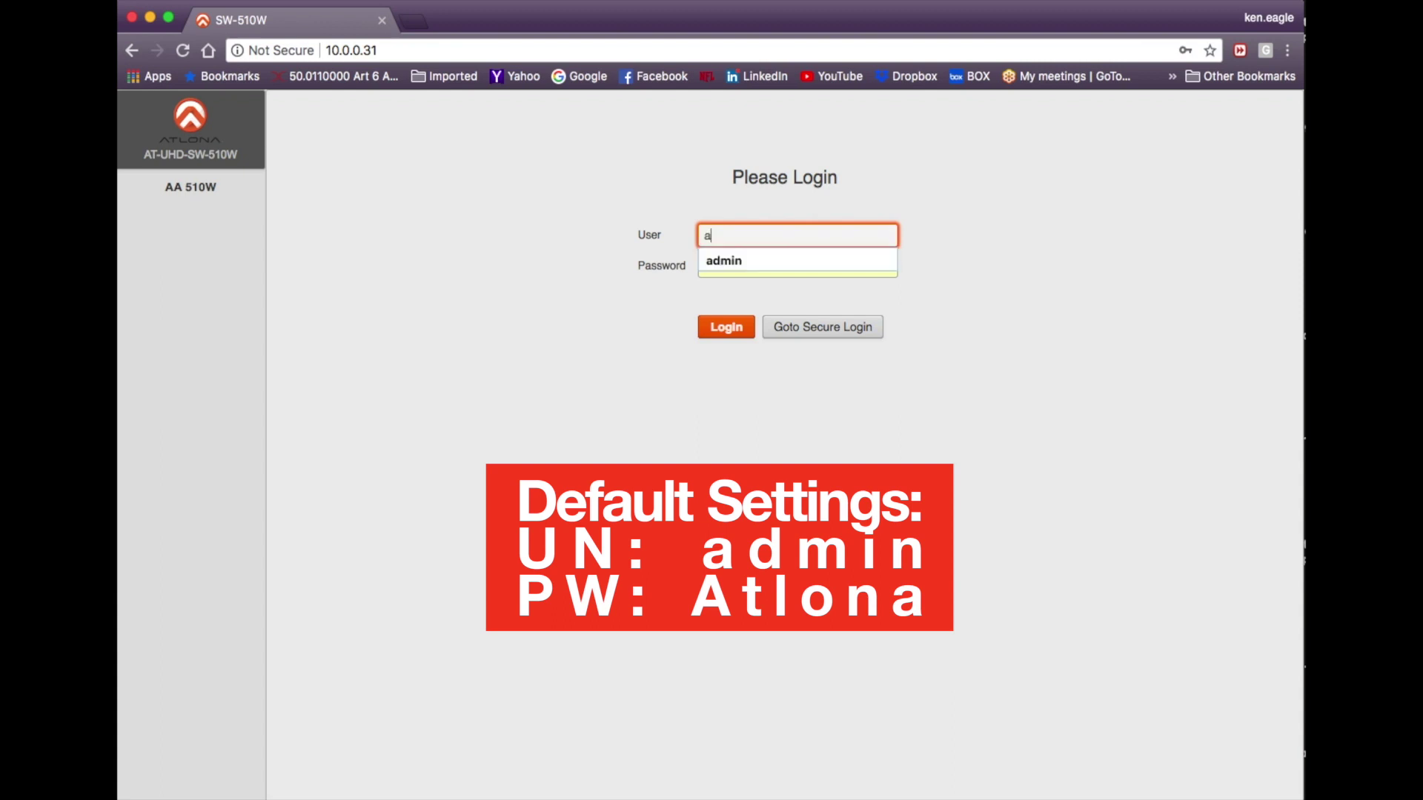
text(dmin)
key(Down)
key(Tab)
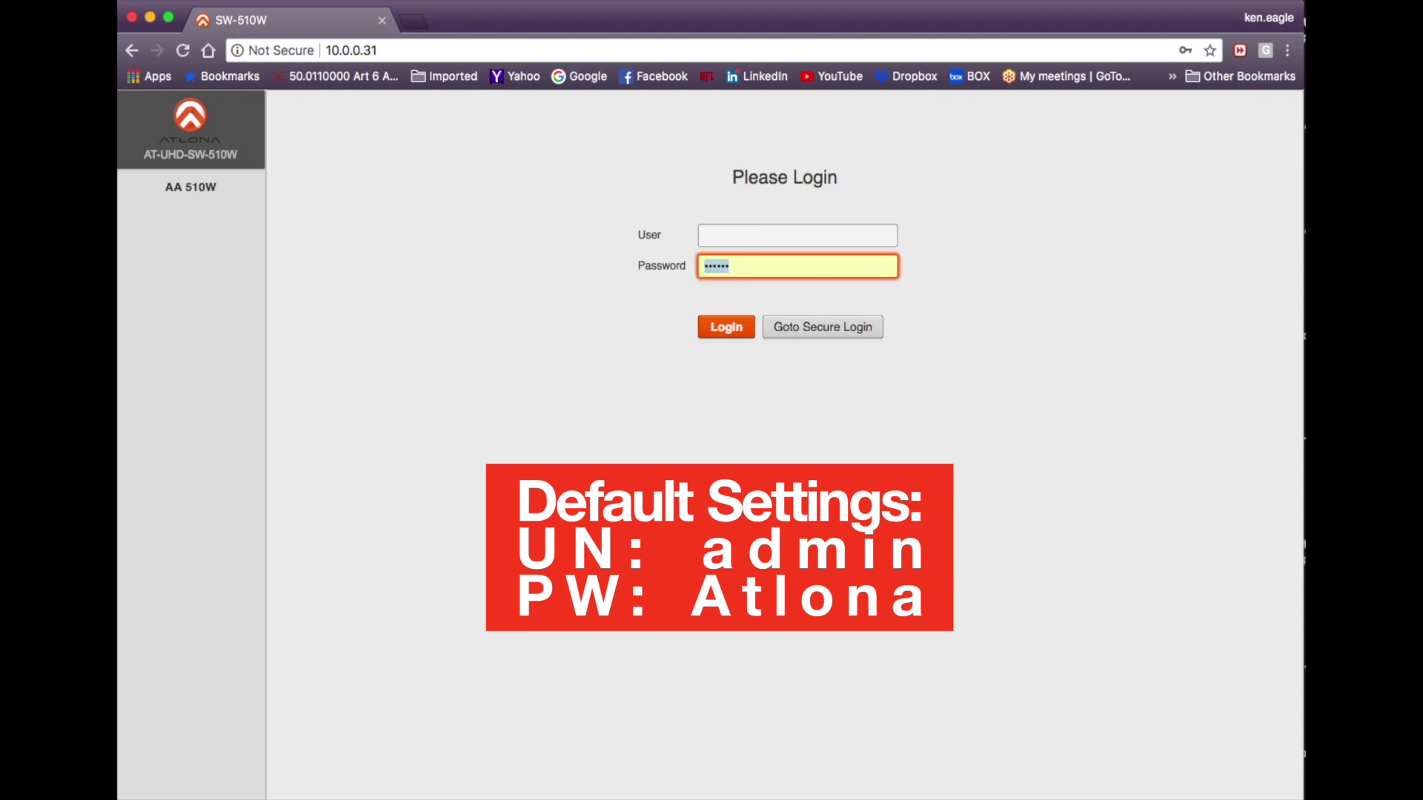
key(BackSpace)
click(728, 328)
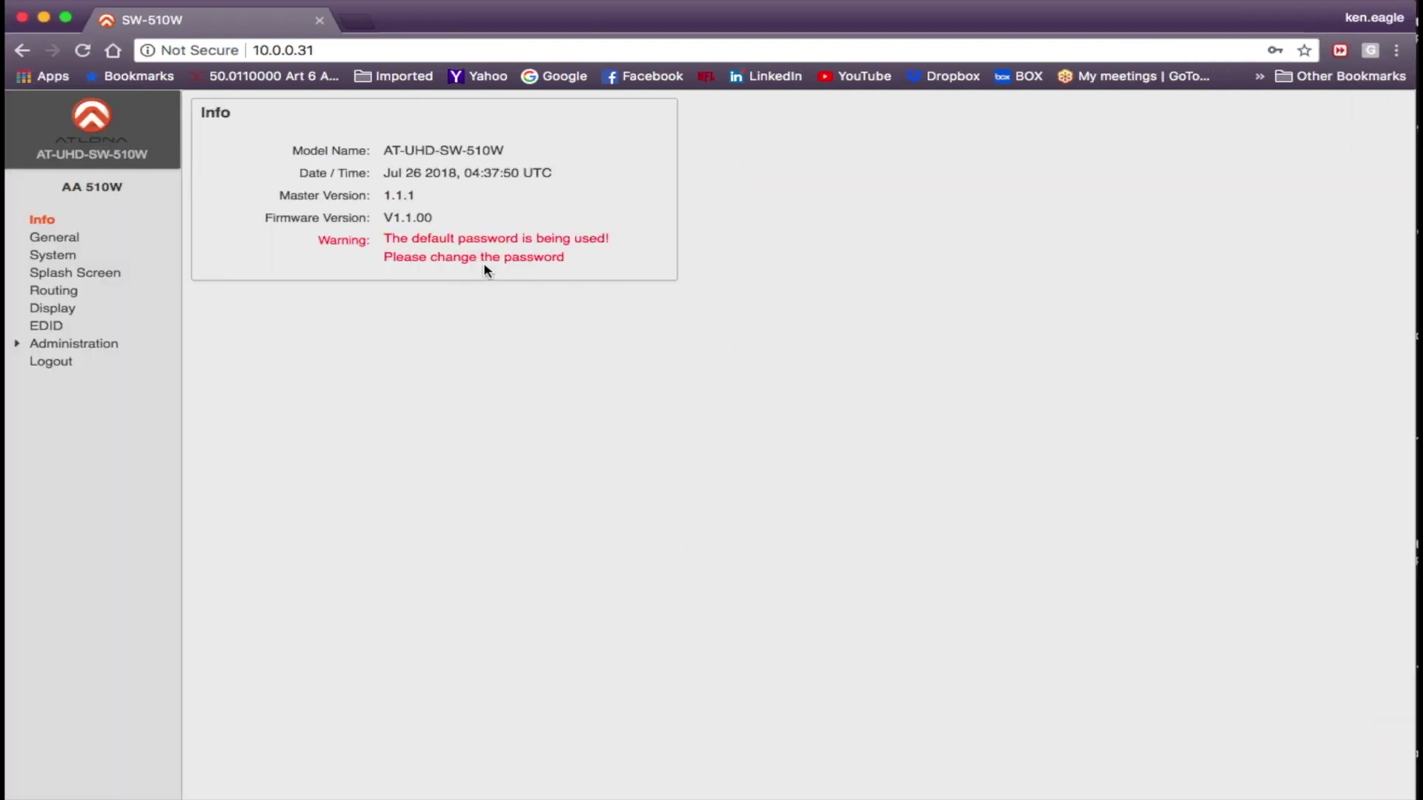
Go to Administration > Networking and show the Ethernet settings
click(21, 348)
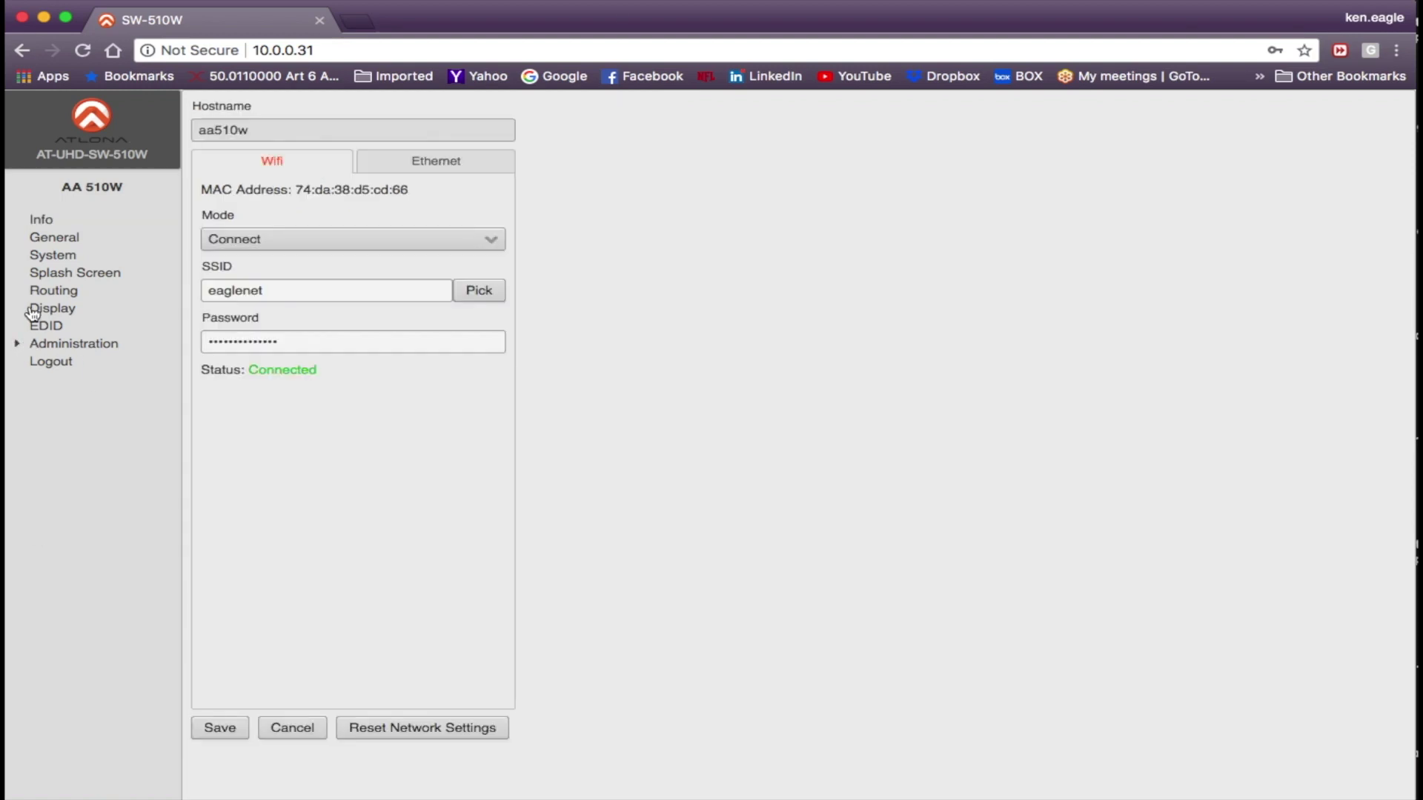
click(20, 348)
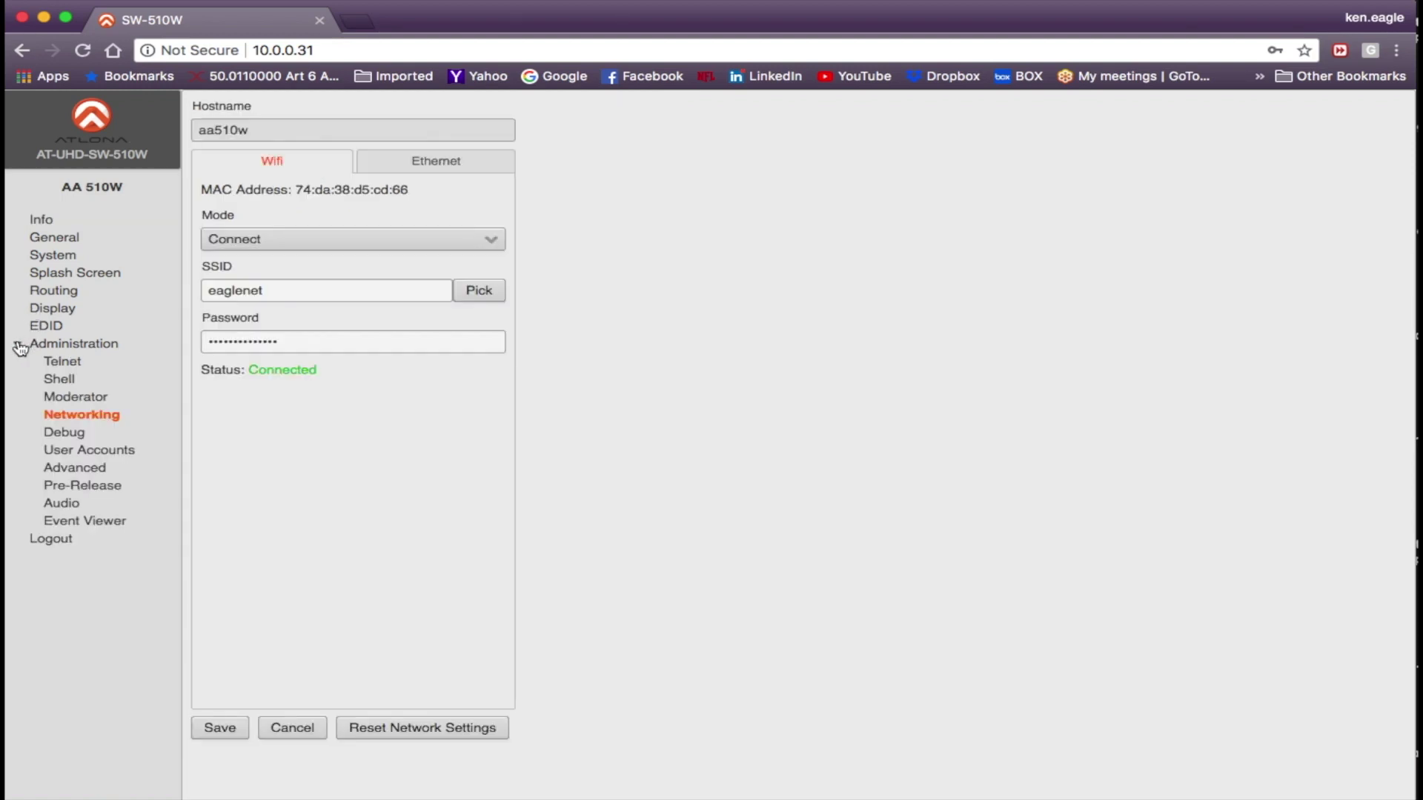
click(67, 420)
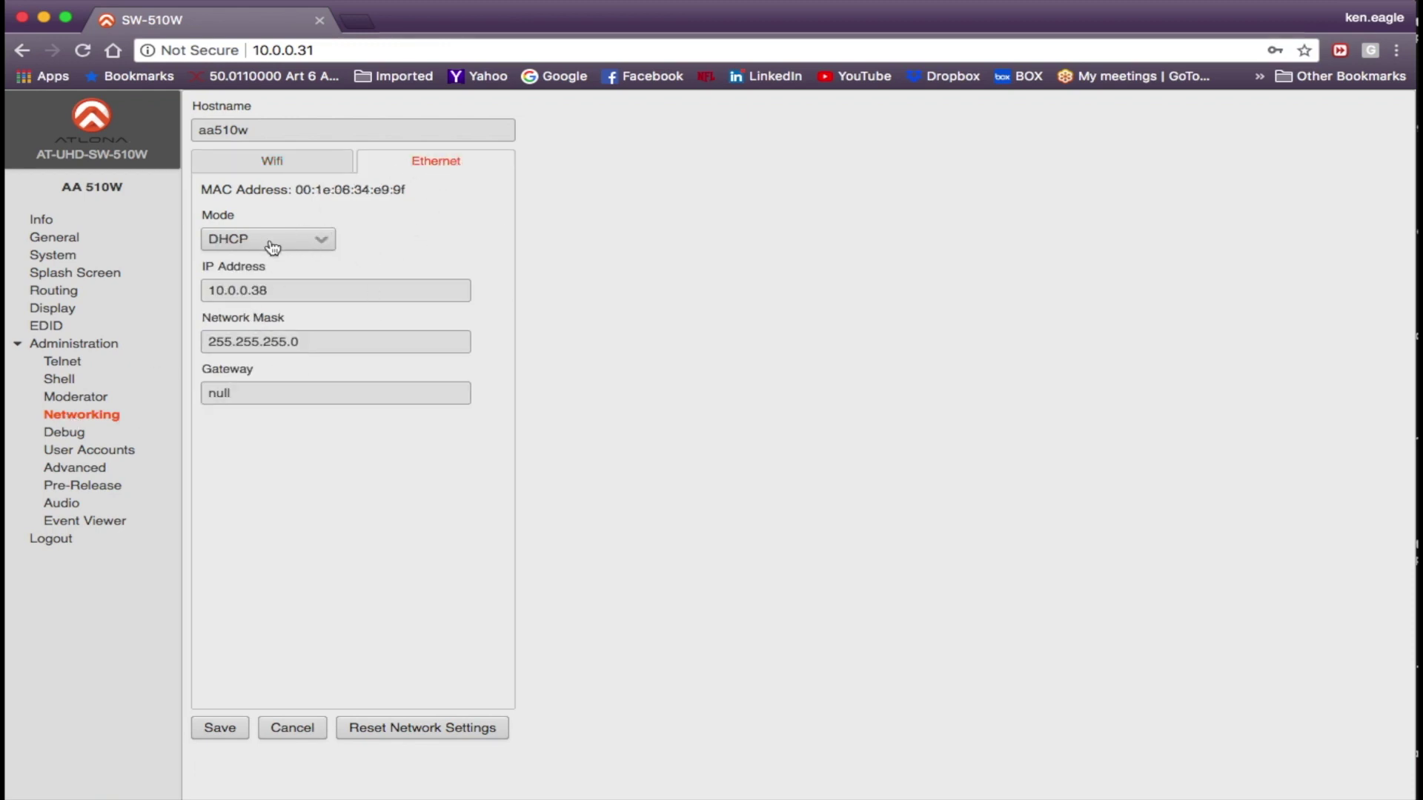
Review the Ethernet address modes and switch addressing to Static
click(326, 245)
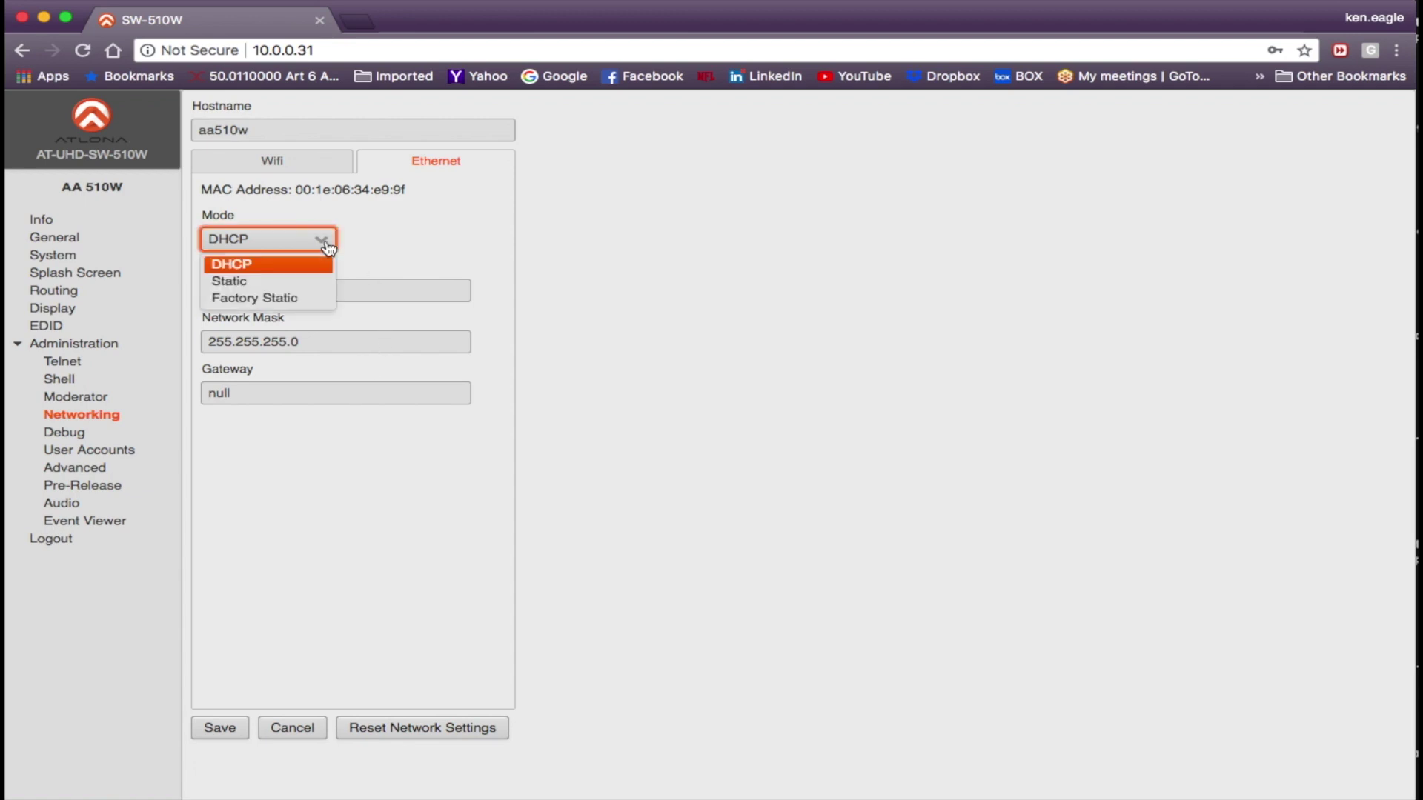
click(404, 241)
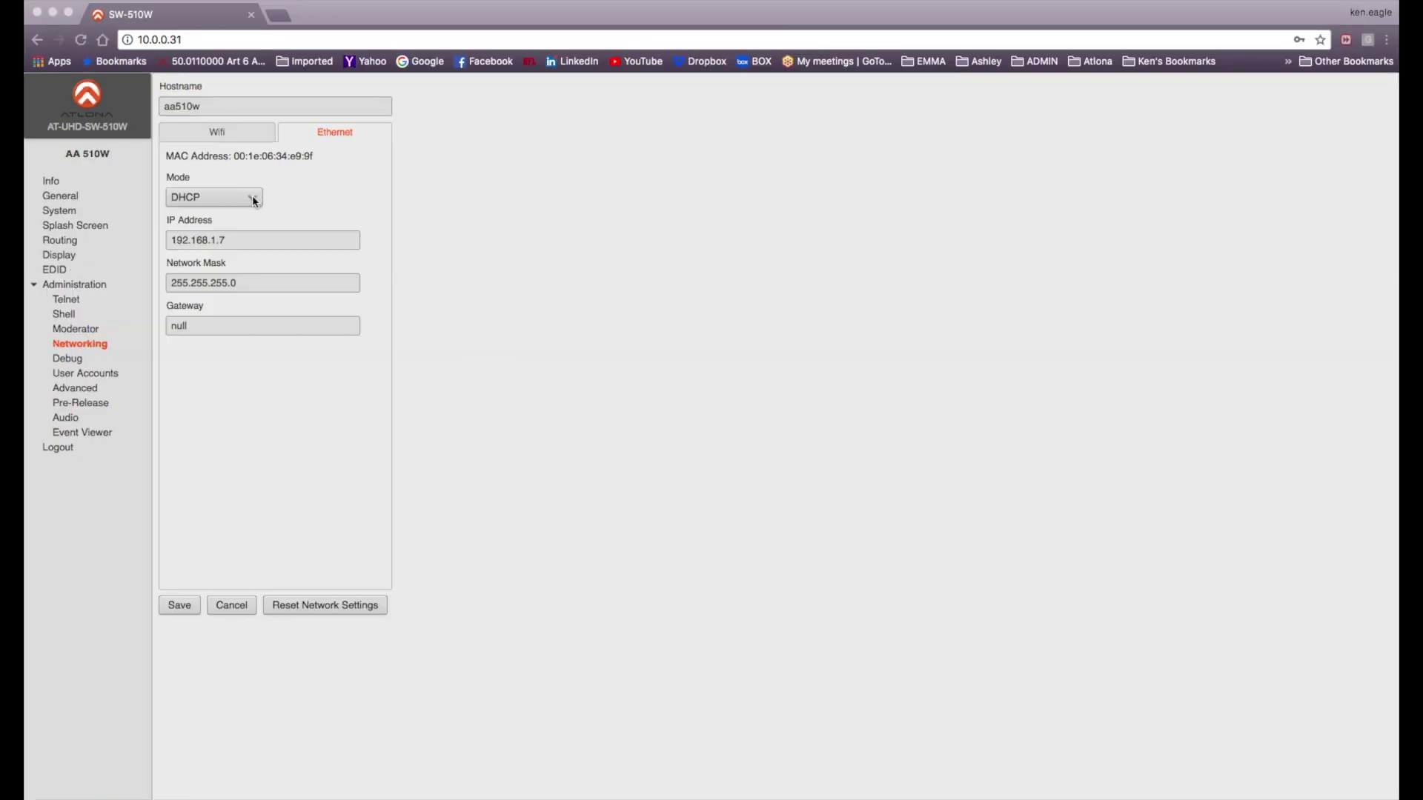
click(254, 201)
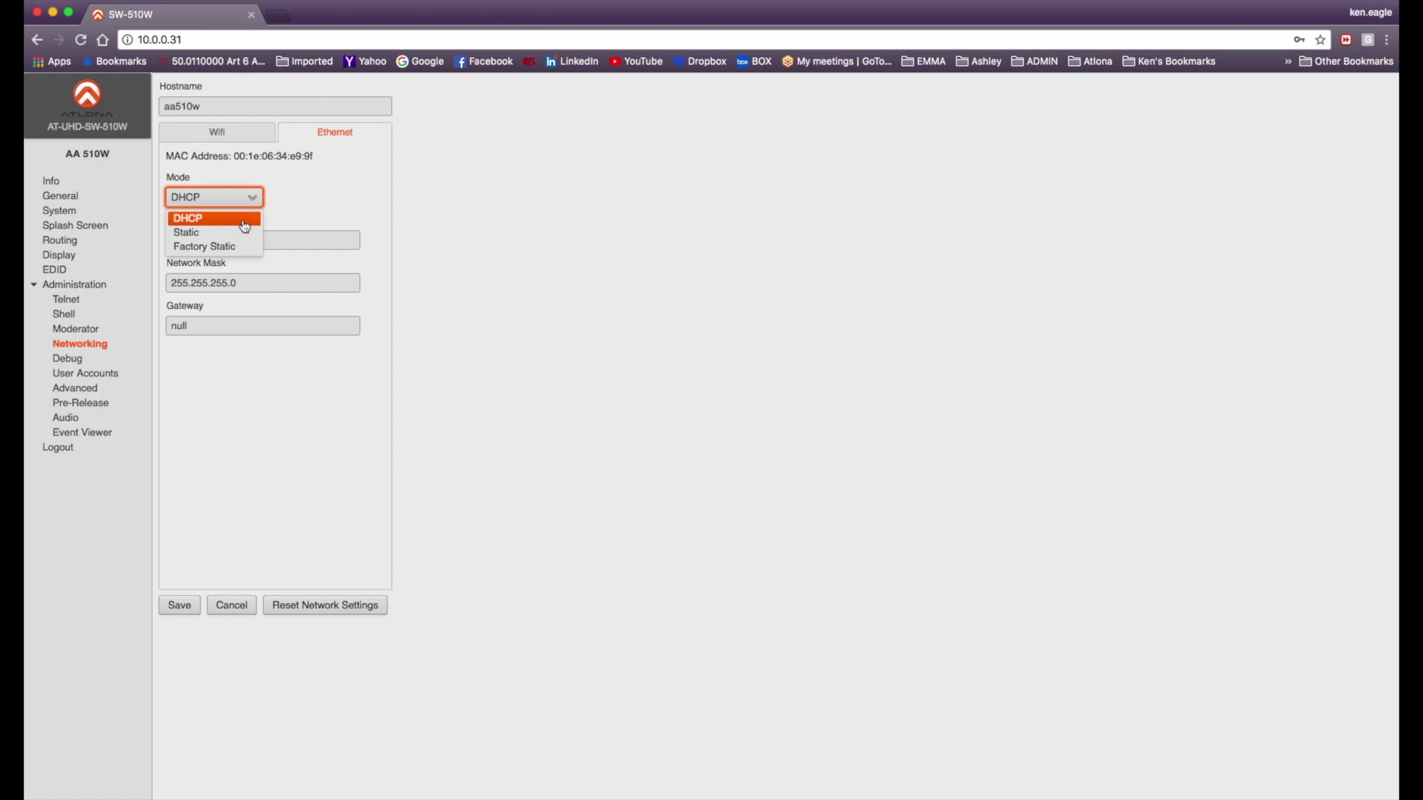
click(237, 232)
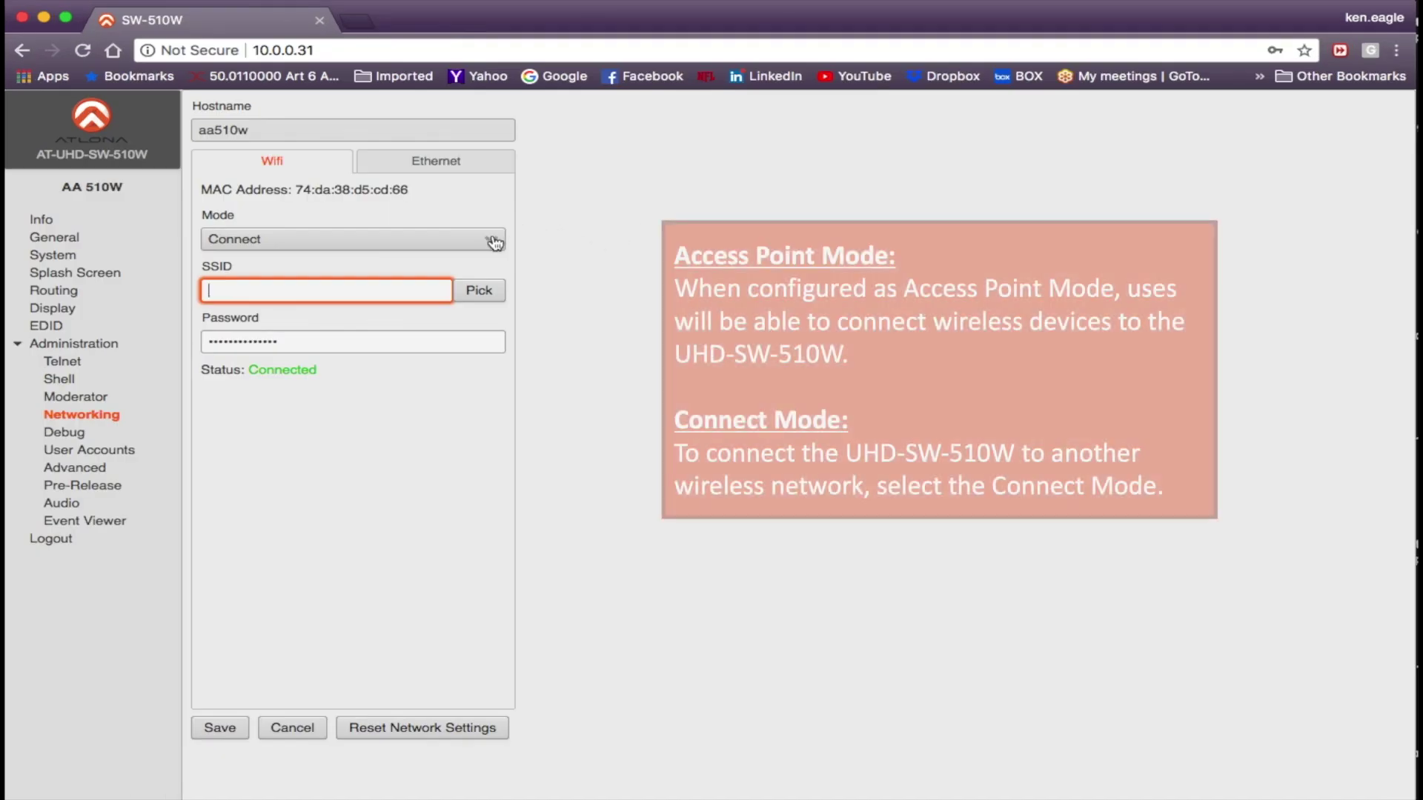
click(495, 240)
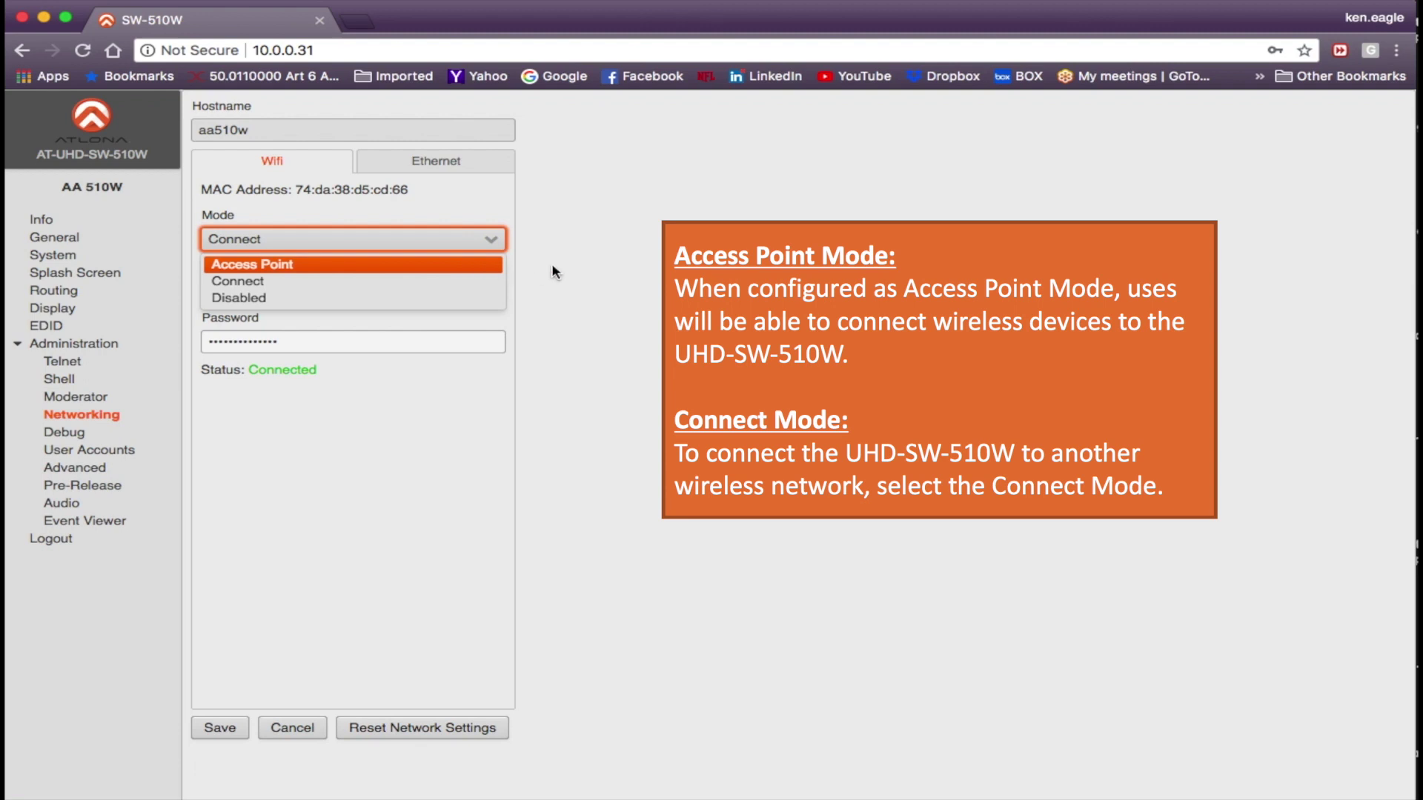
click(574, 274)
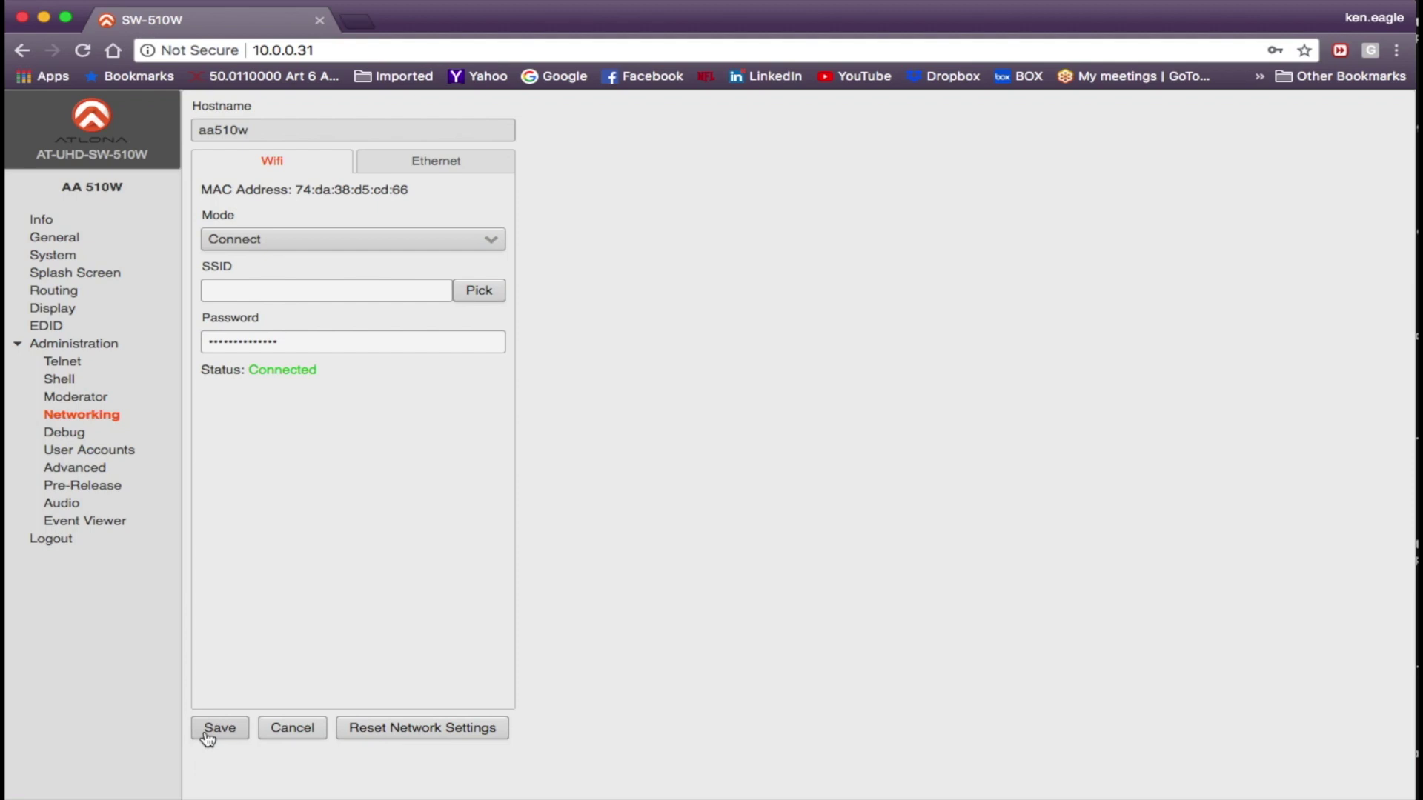
Set Wi-Fi Mode to Access Point and list the available Firewall Mode choices
click(387, 219)
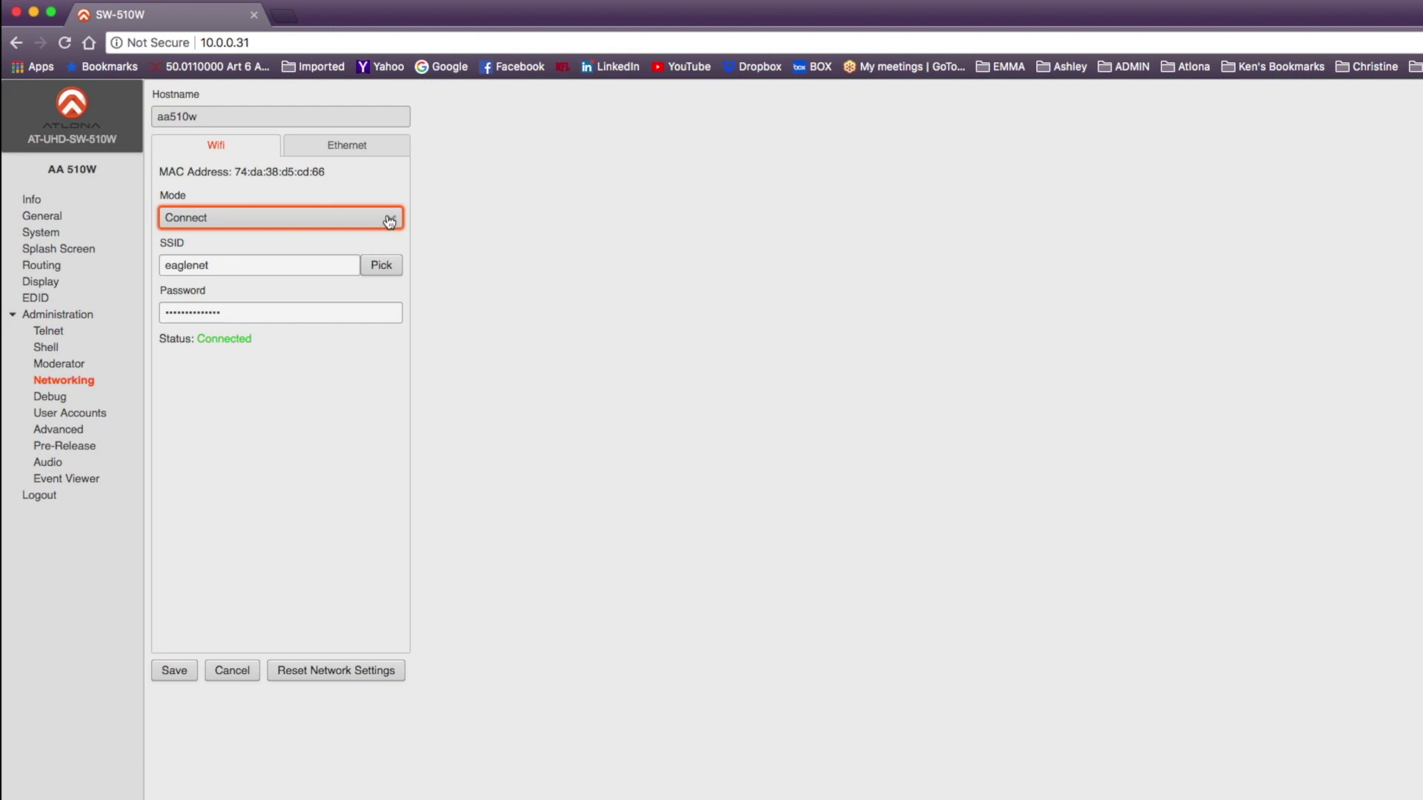
click(388, 219)
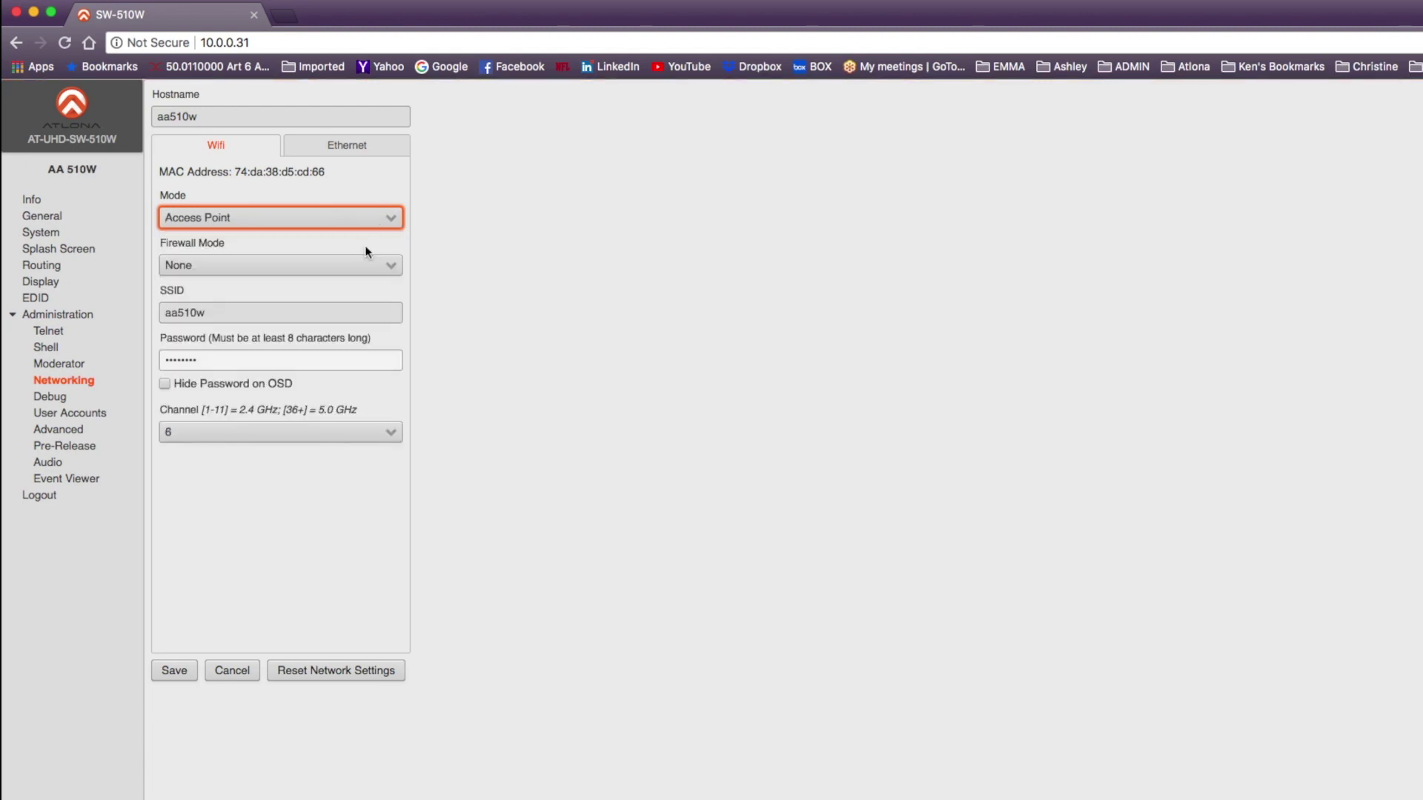
click(373, 267)
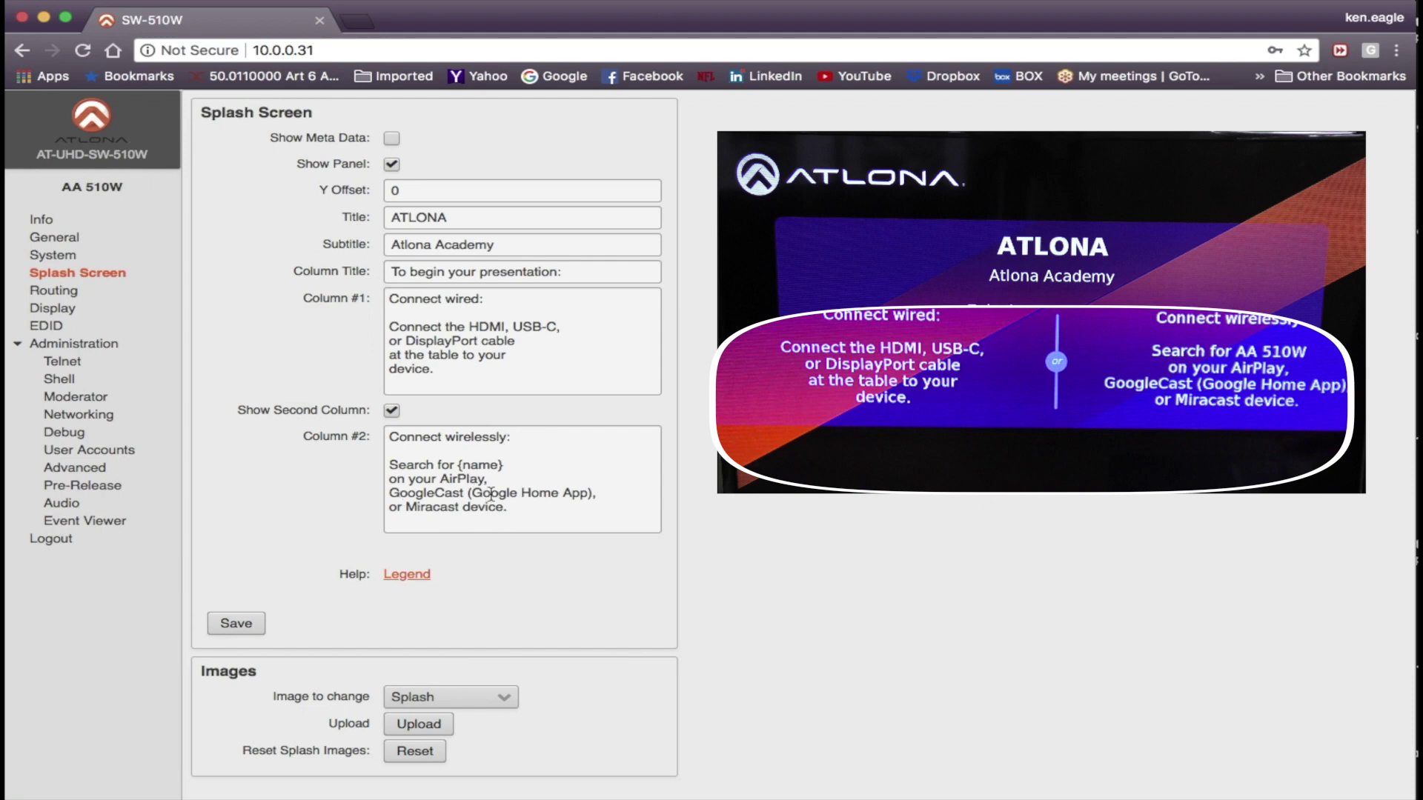
Save the splash screen text, keep the Splash image selected, and reset the images to defaults
click(238, 631)
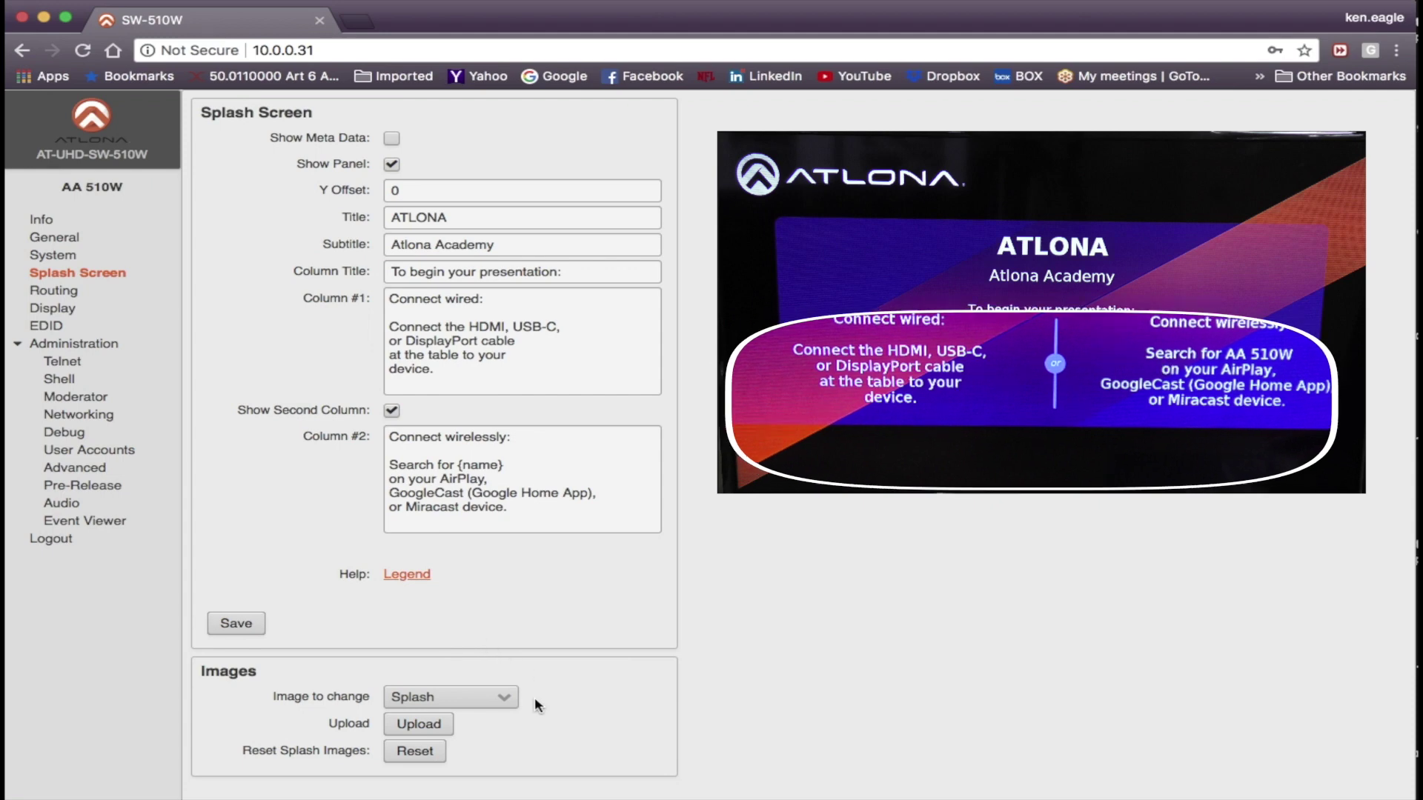
click(506, 702)
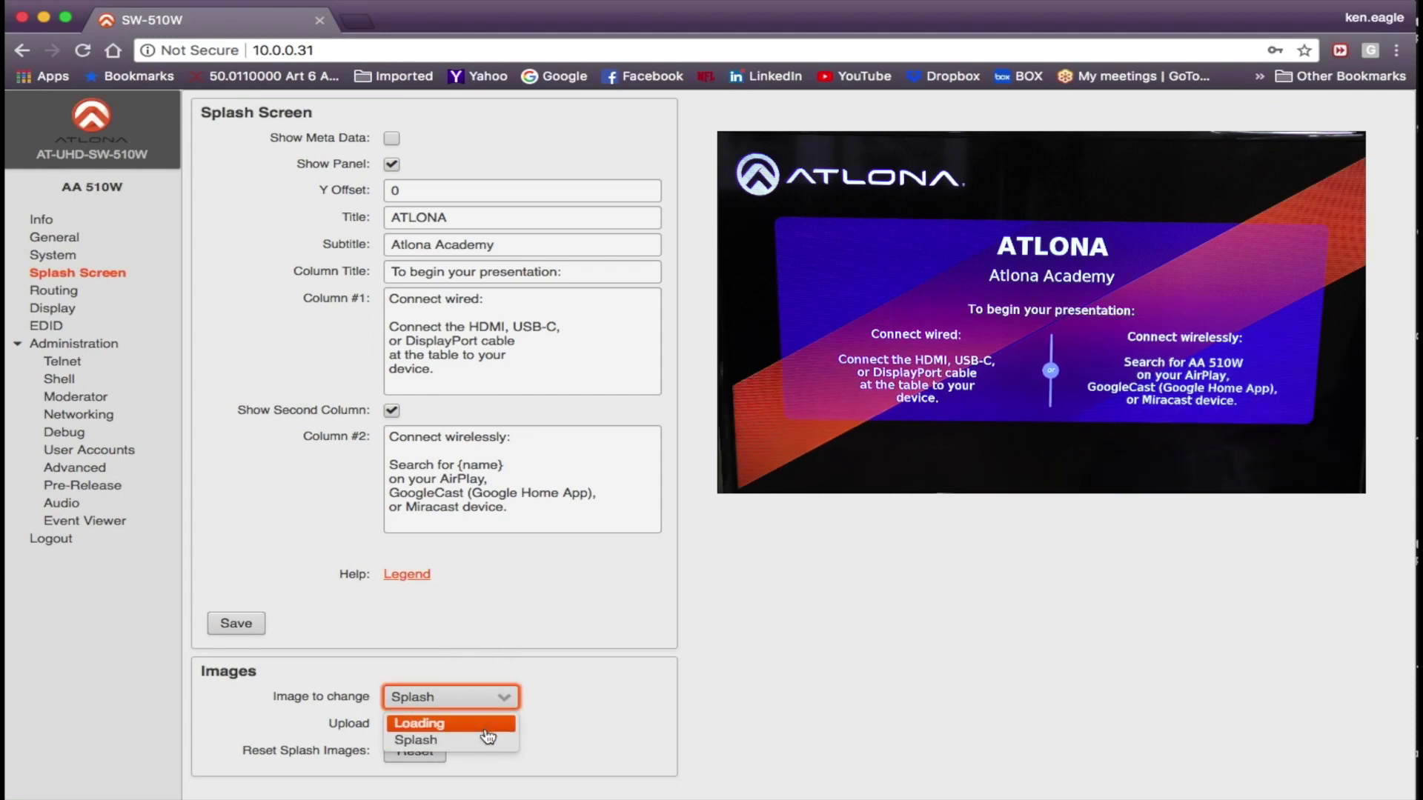
click(560, 720)
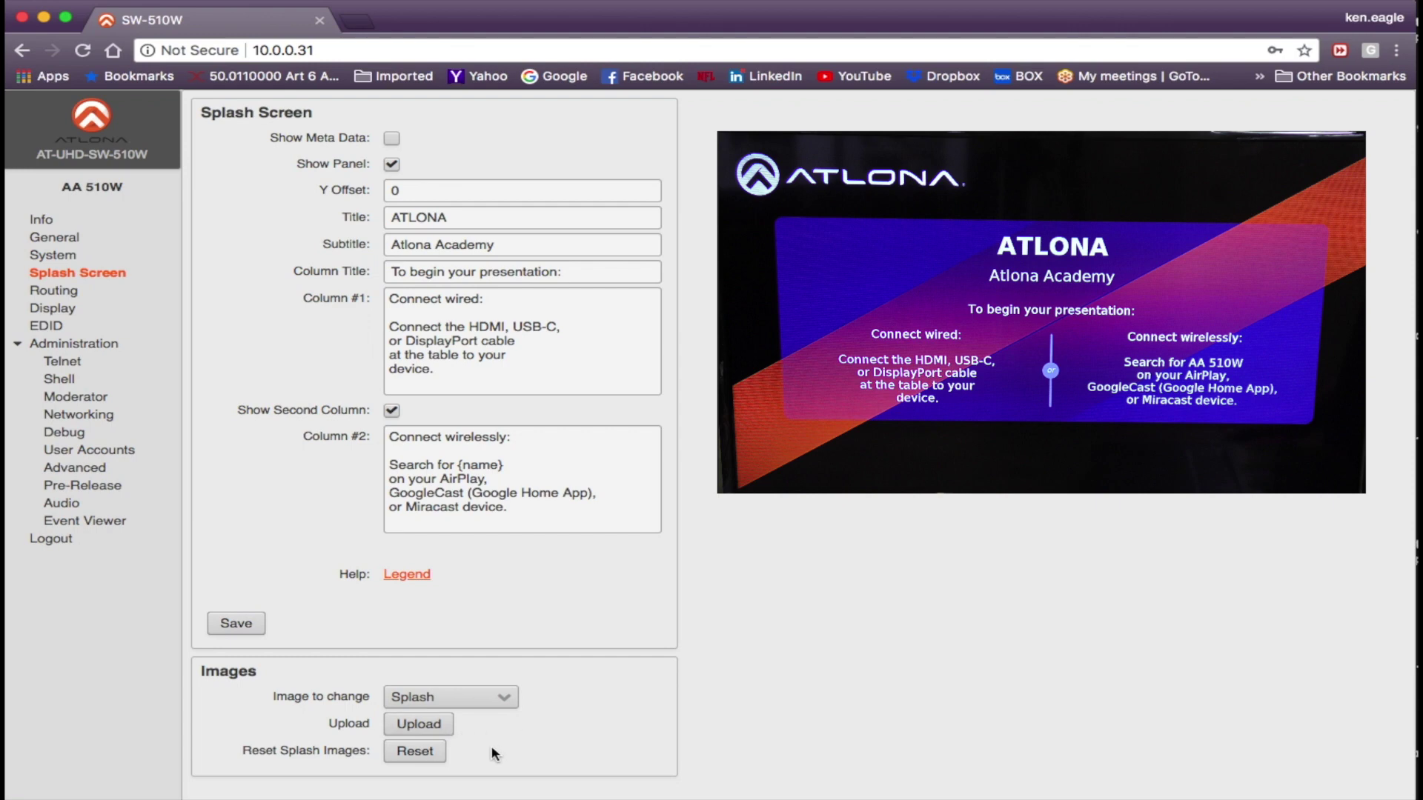
click(427, 760)
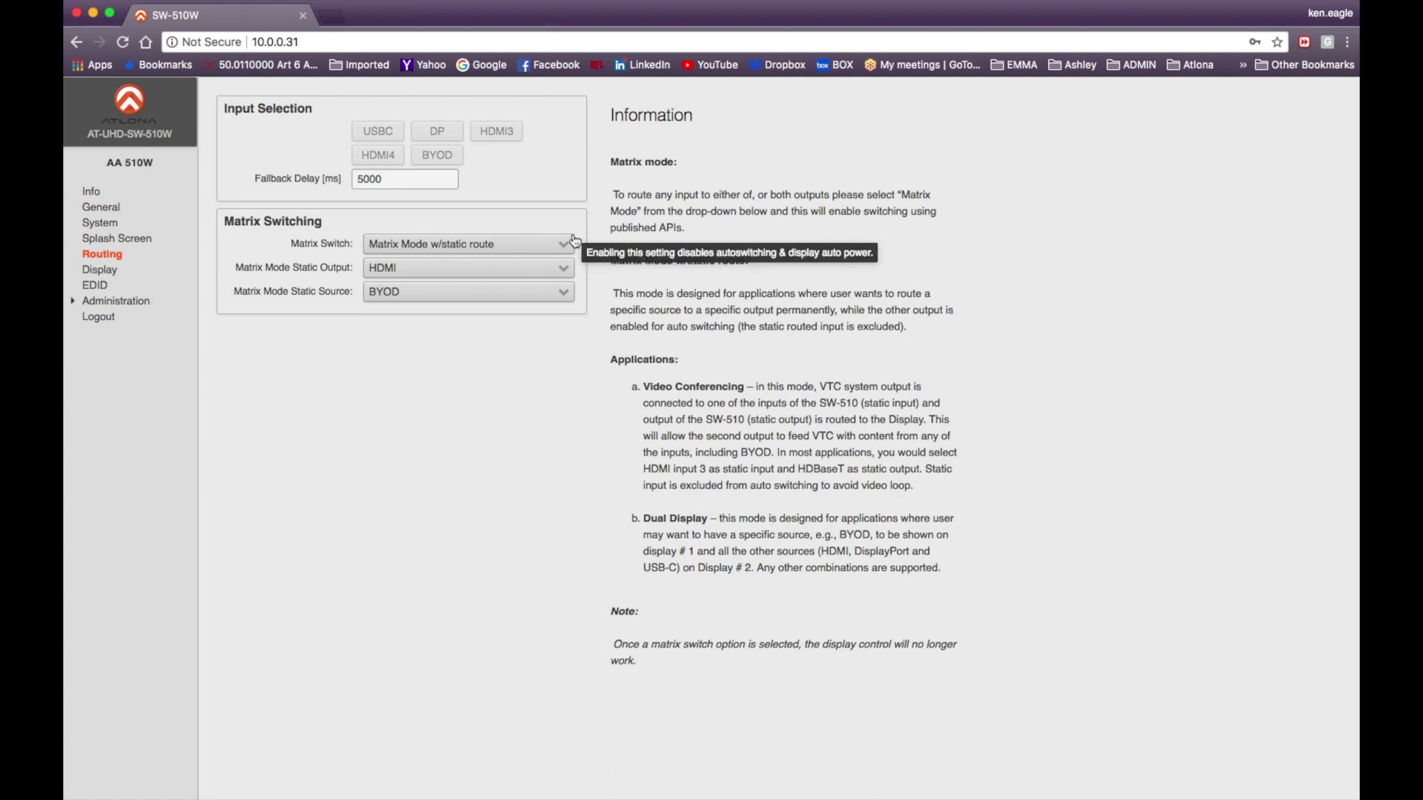
mouse_move(561, 246)
click(561, 249)
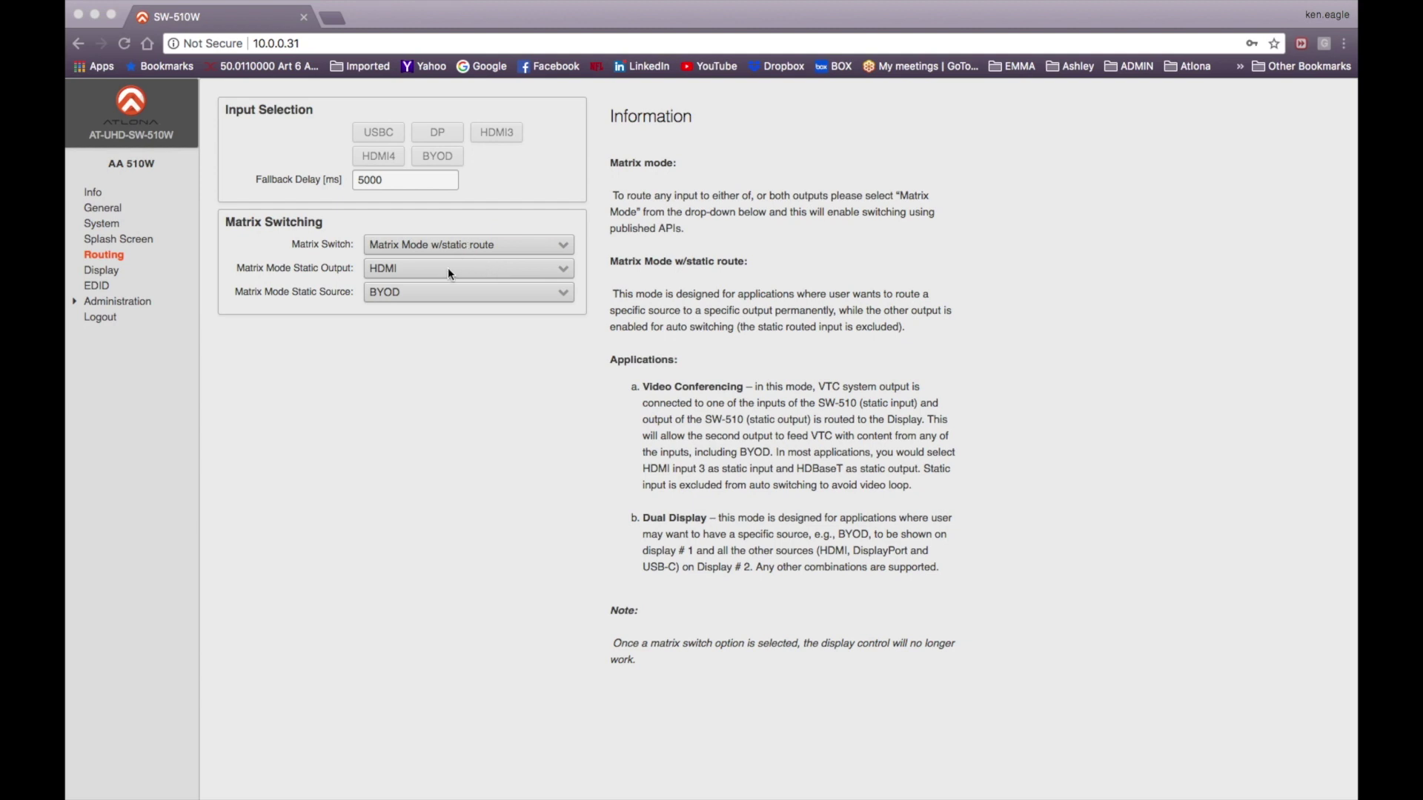
click(448, 267)
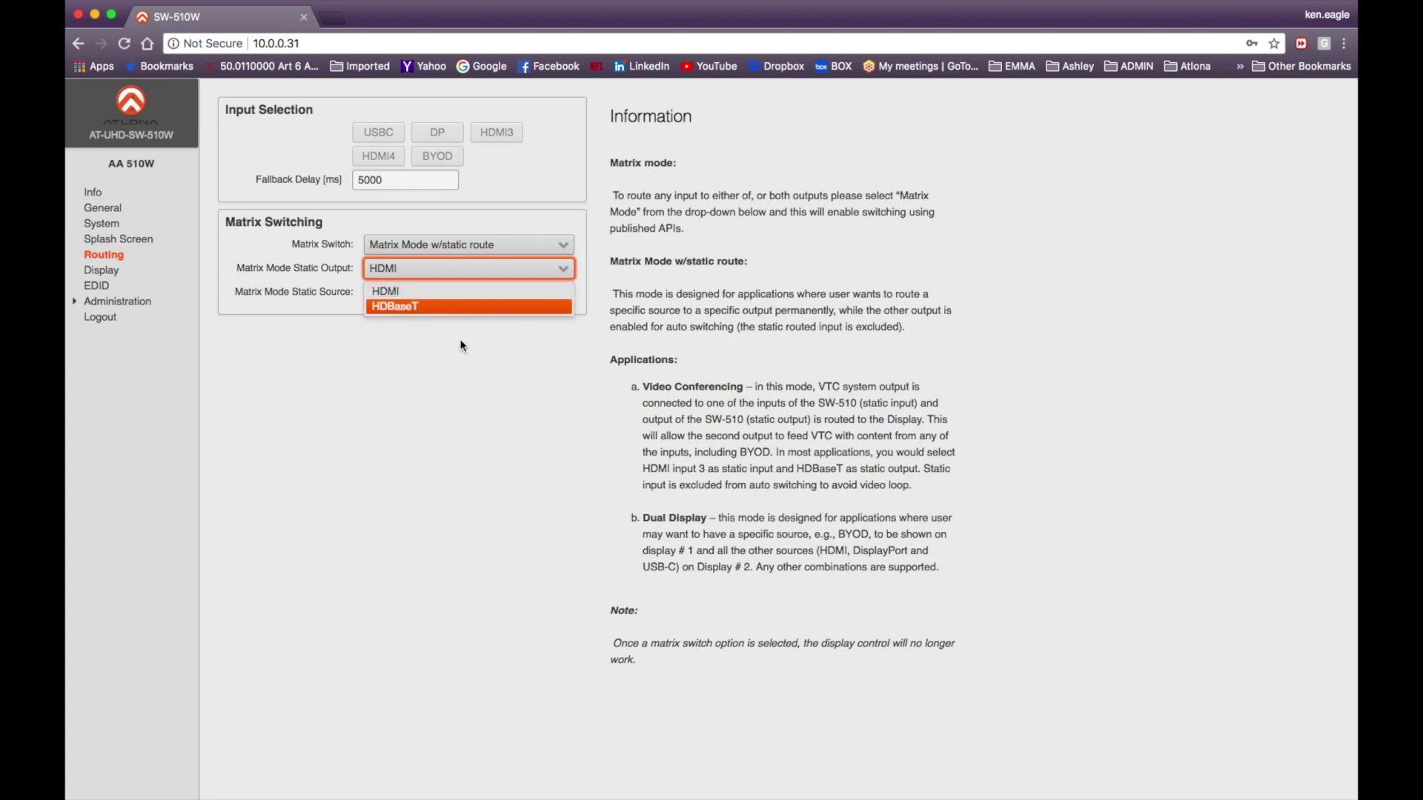
click(461, 339)
click(463, 300)
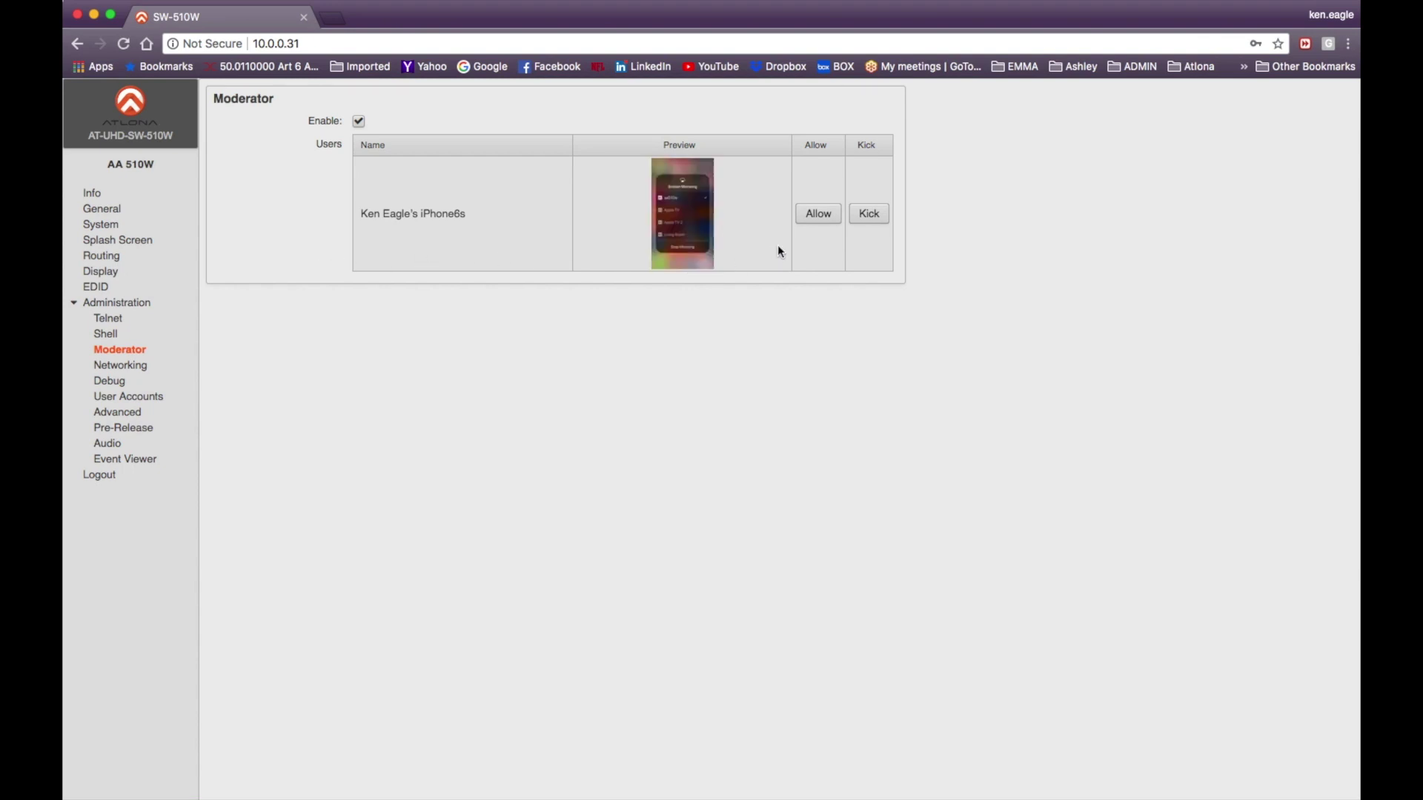
Allow the queued phone to present on the display, then kick it off again
click(816, 224)
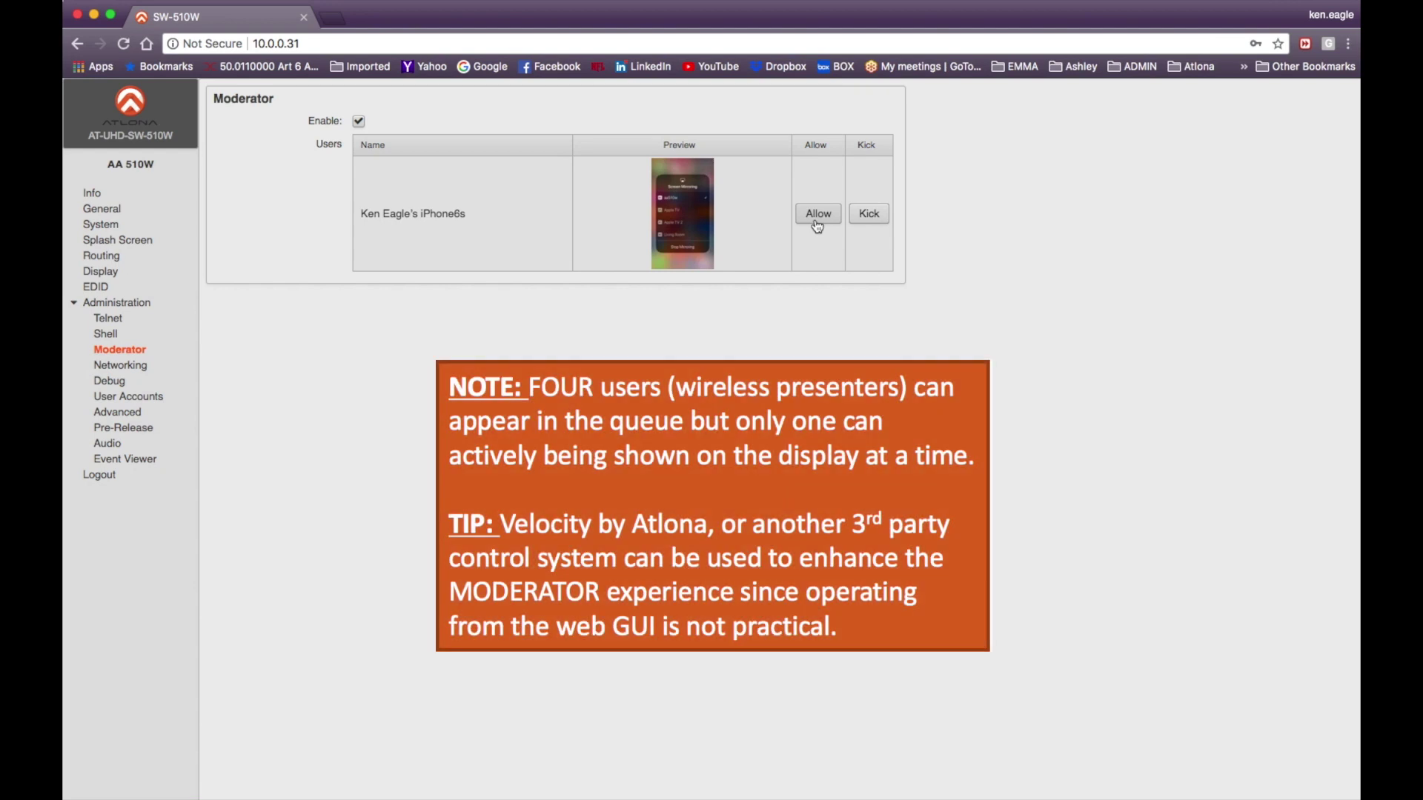
click(870, 218)
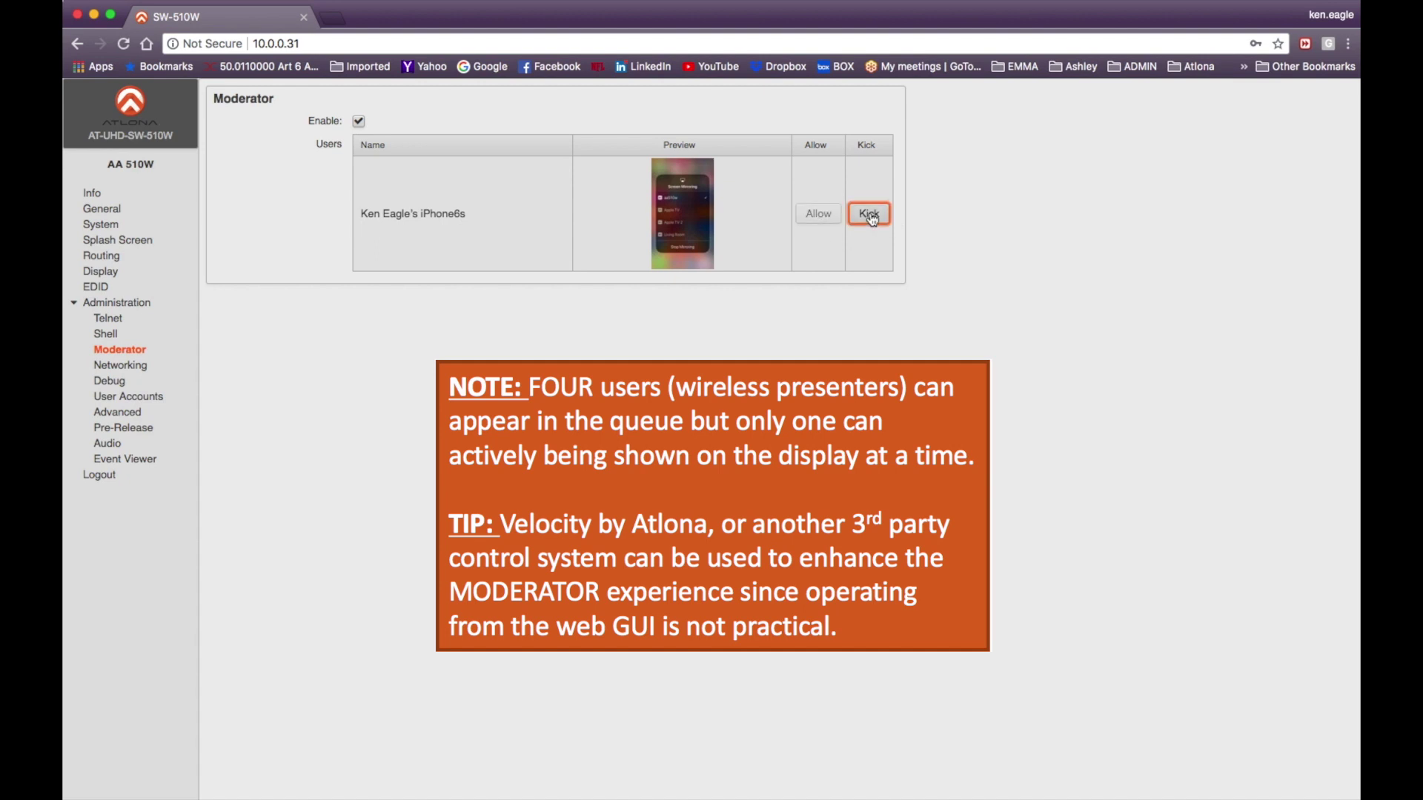